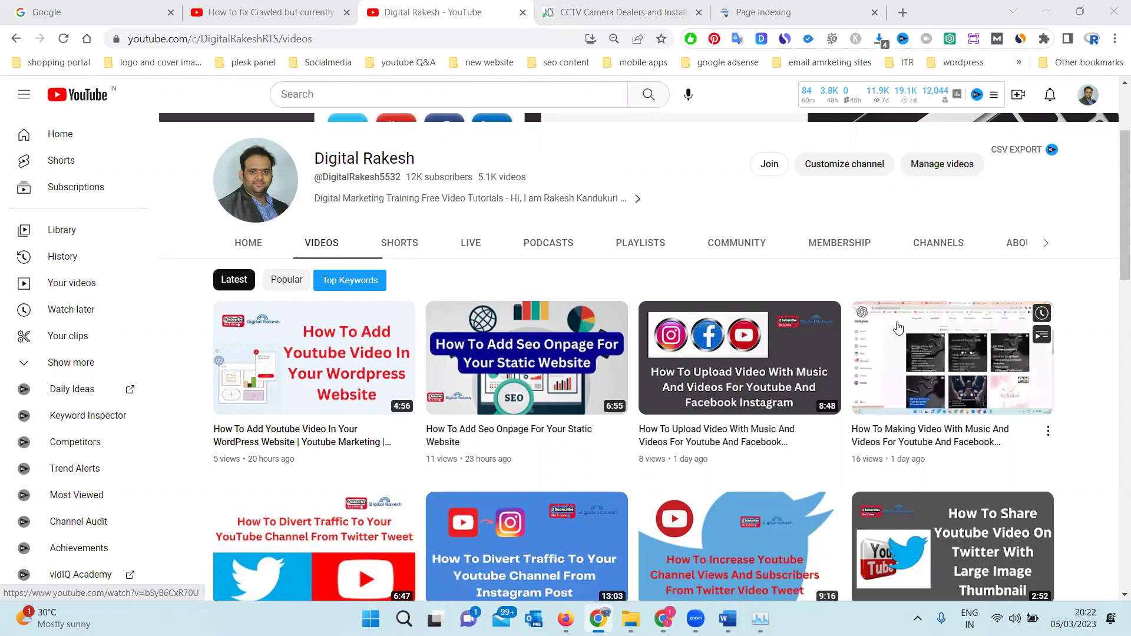
Step: Browse the services listed on the Ashoka Computer Solutions website and return to its home page
left_click(640, 9)
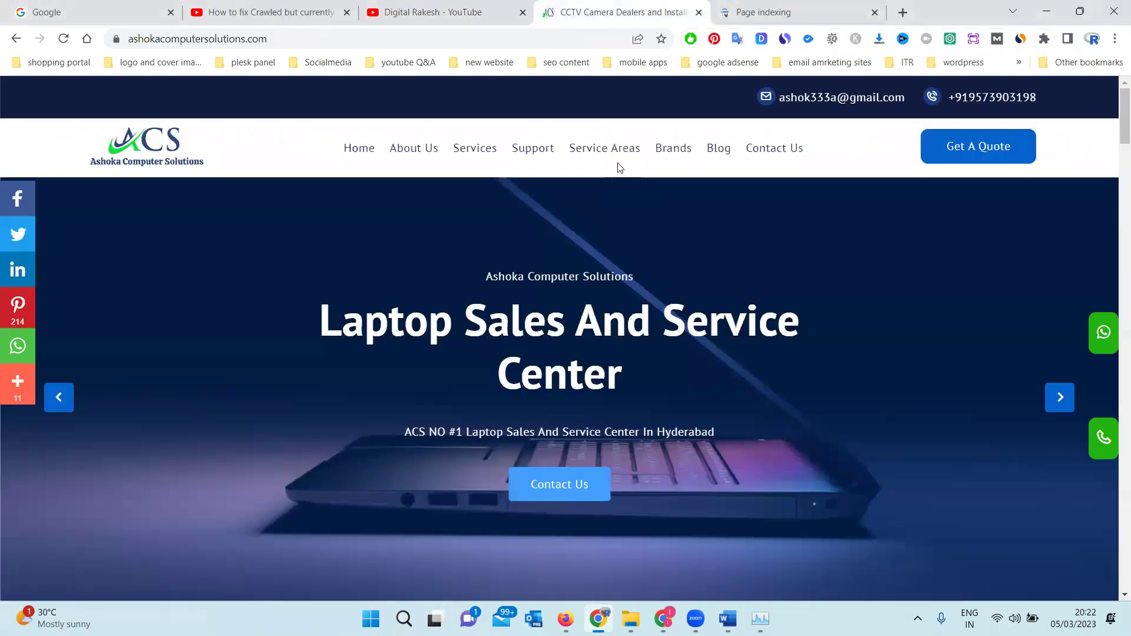
left_click(471, 150)
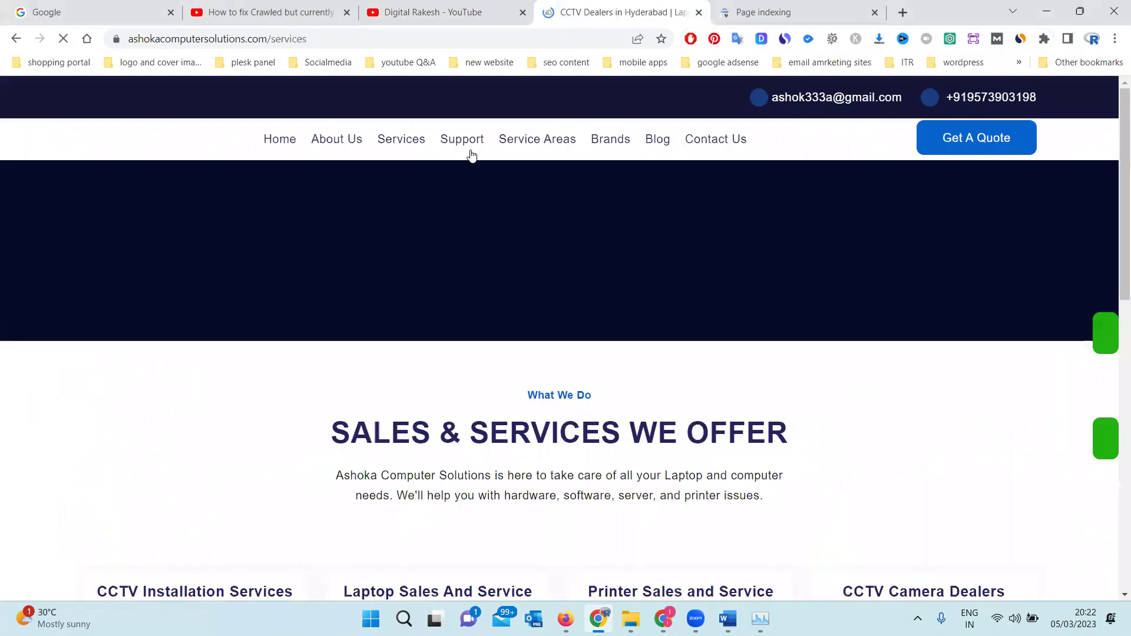
scroll(487, 214, "down", 6)
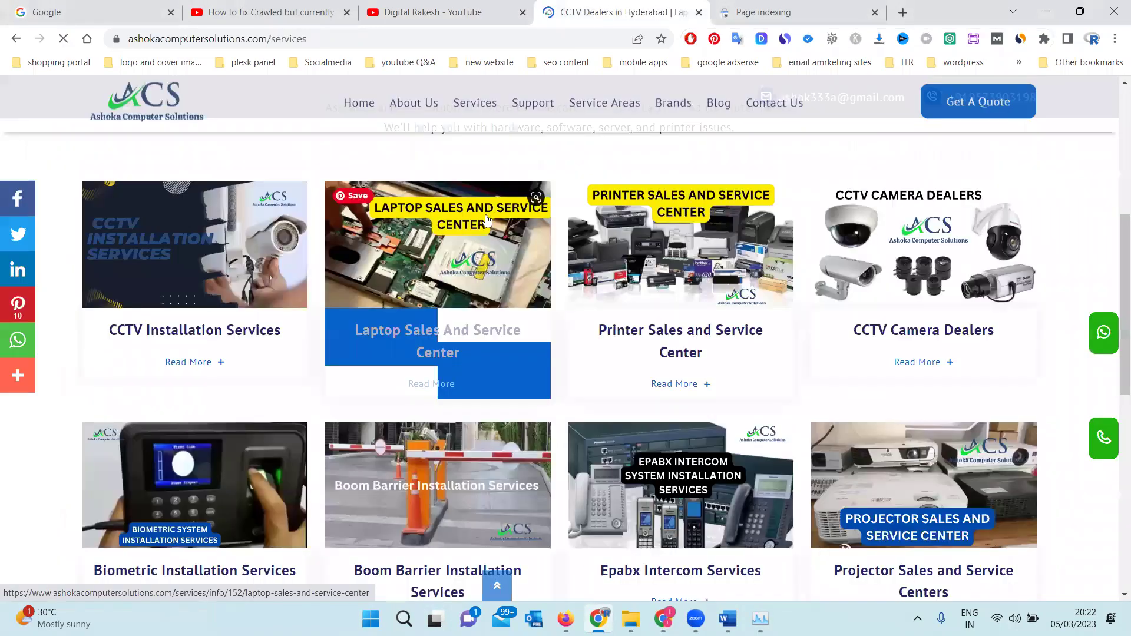
scroll(487, 220, "down", 2)
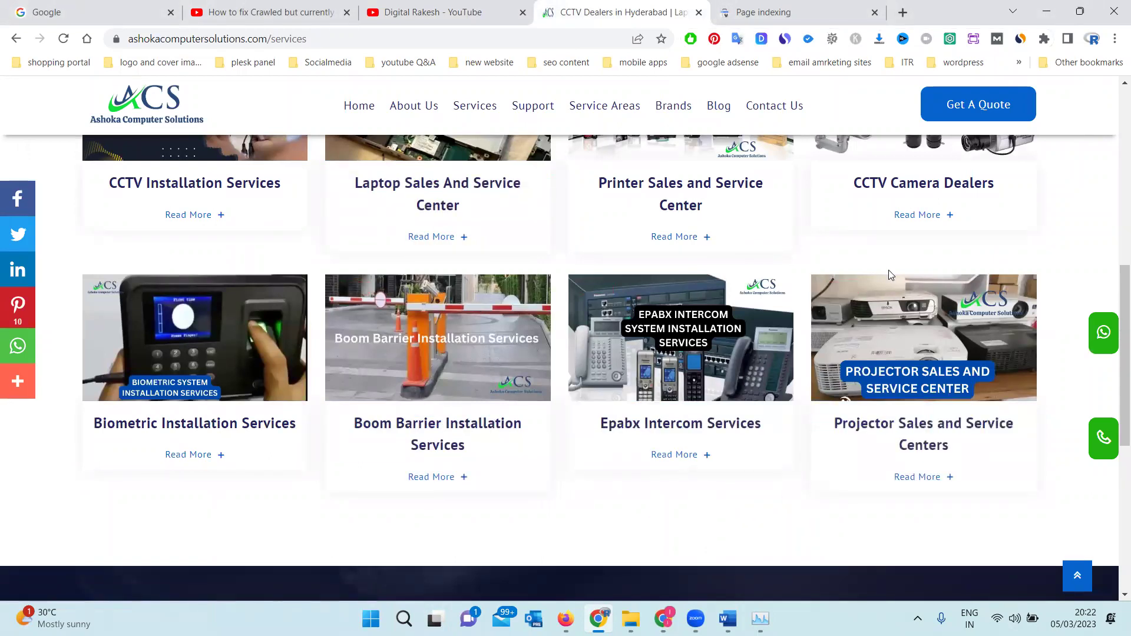
left_click(364, 106)
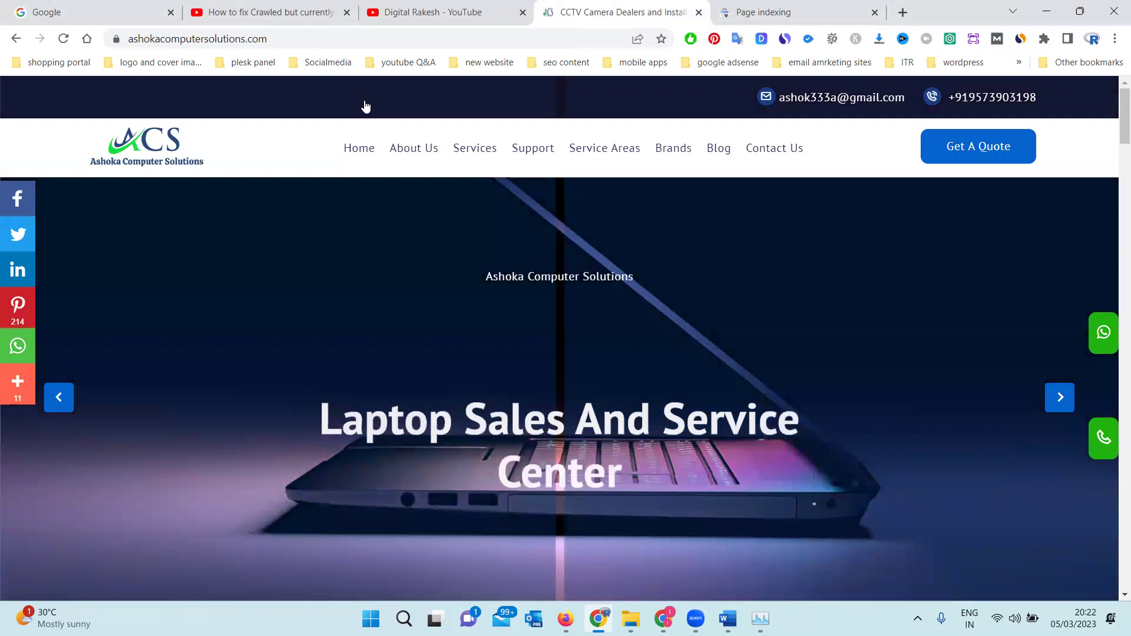
Step: Switch to Google Search Console and filter the Page indexing report to all submitted pages, charting only the not indexed ones
left_click(766, 12)
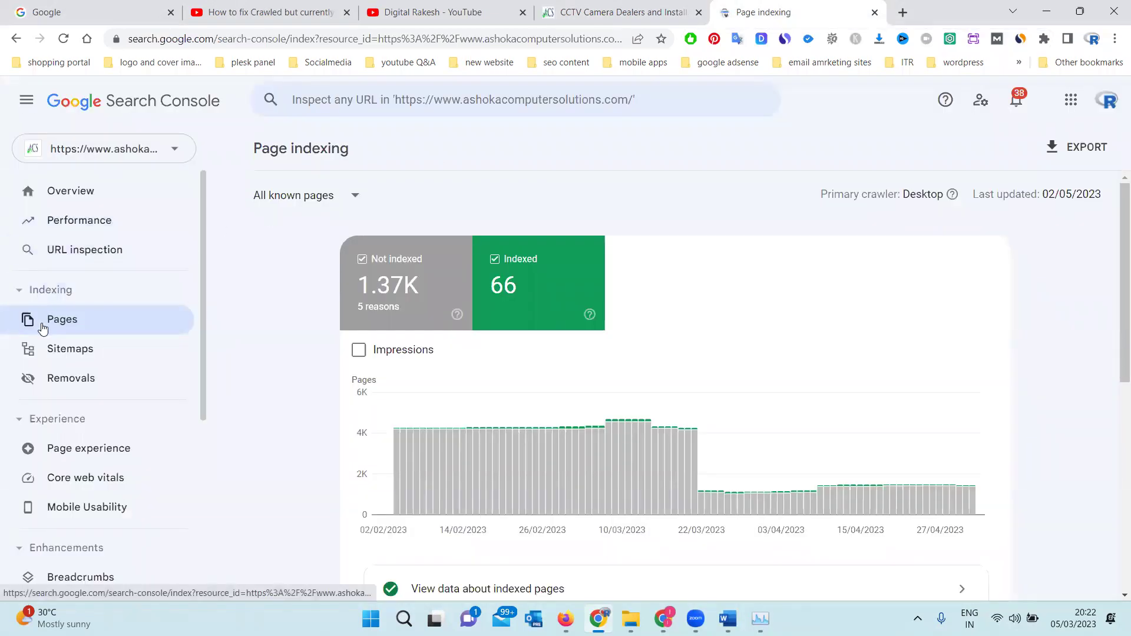
left_click(43, 328)
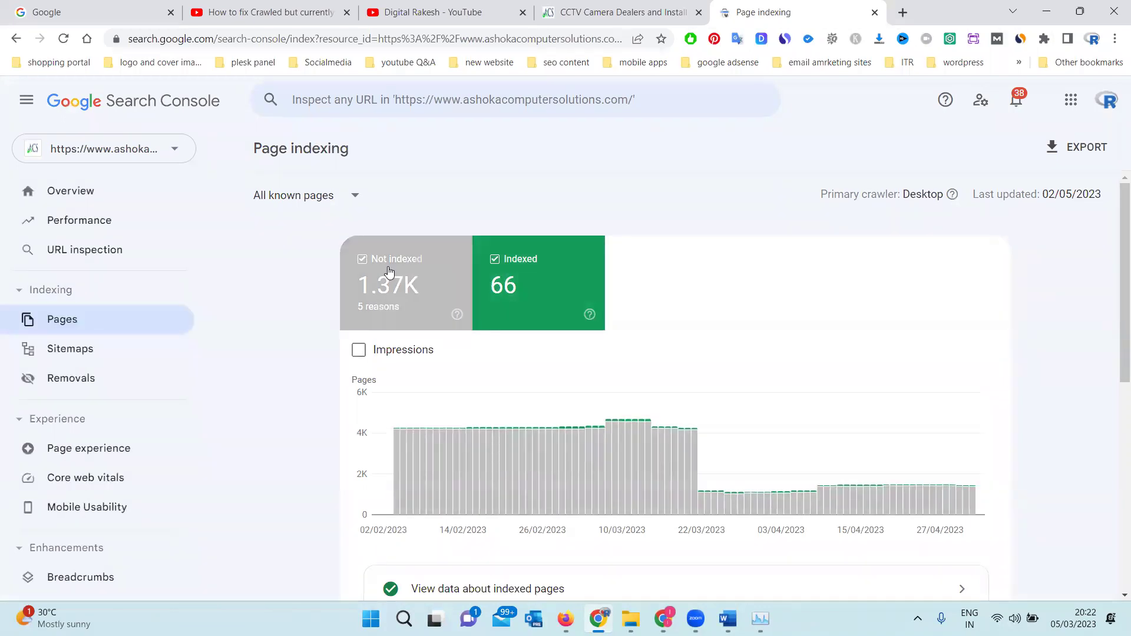
left_click(349, 199)
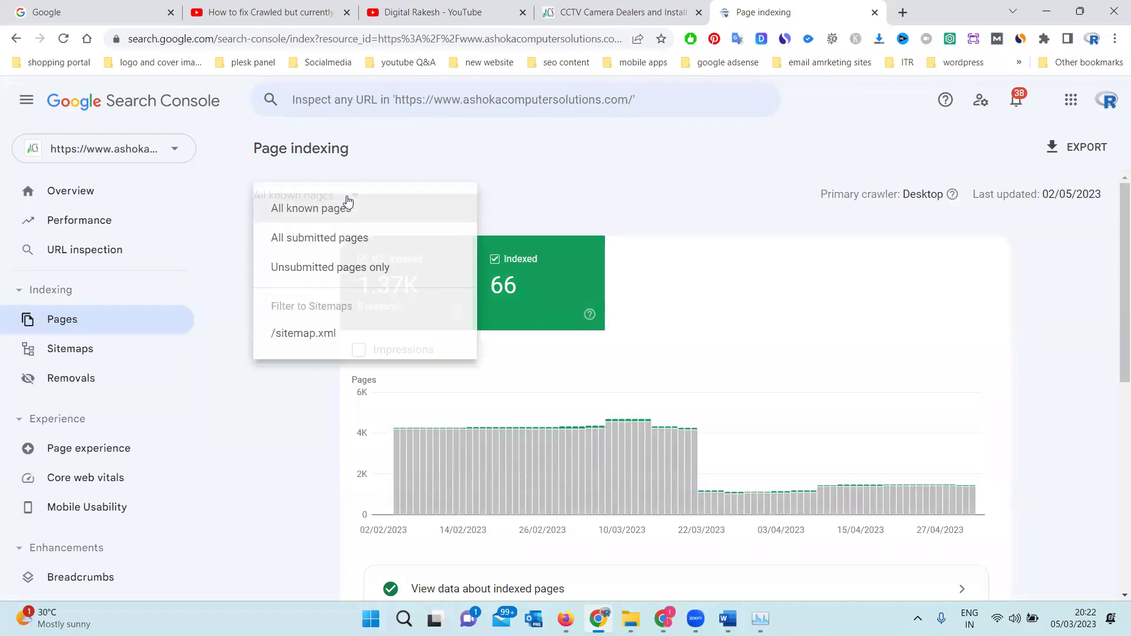
left_click(328, 239)
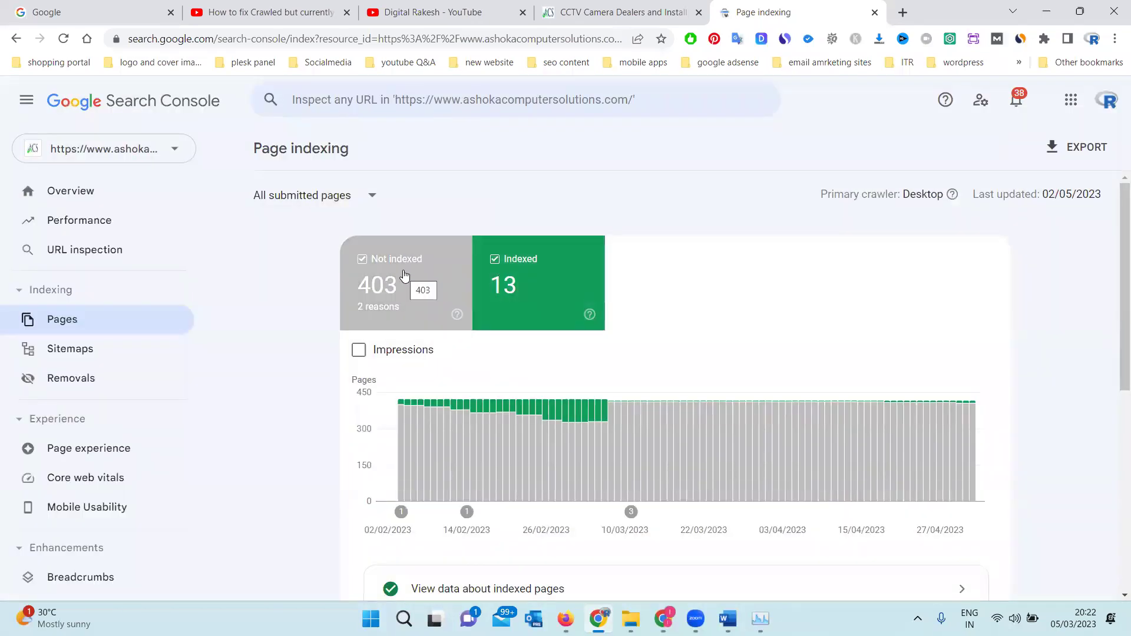
left_click(504, 284)
scroll(507, 288, "down", 1)
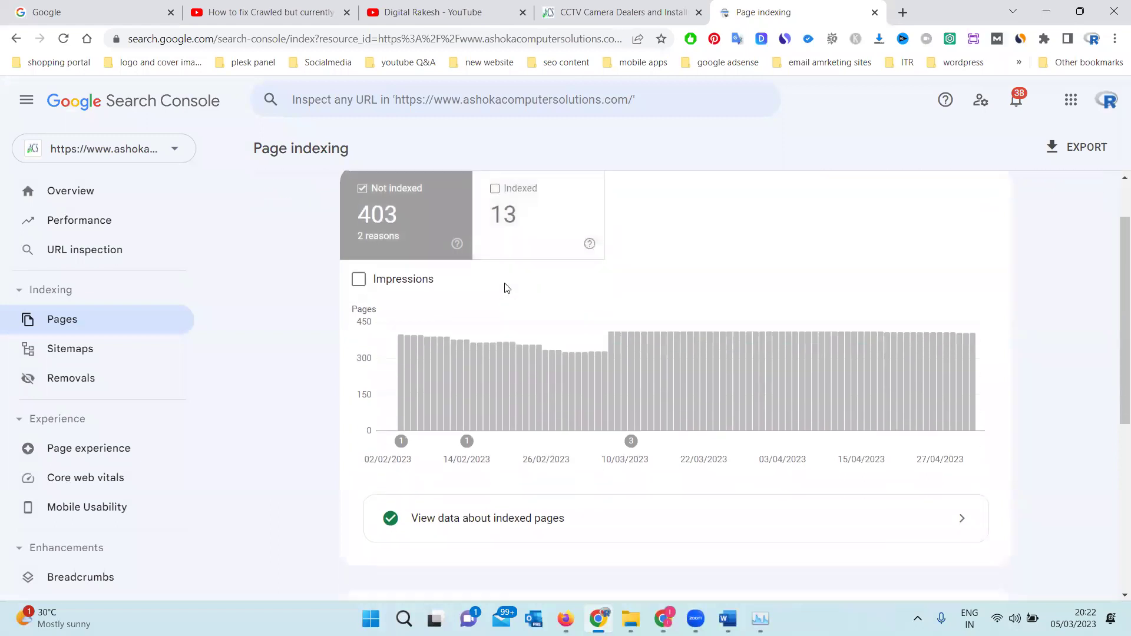
Step: Open the "Discovered – currently not indexed" reason and preview its first example page, the CCTV camera dealers Hyderabad blog post
scroll(506, 287, "down", 5)
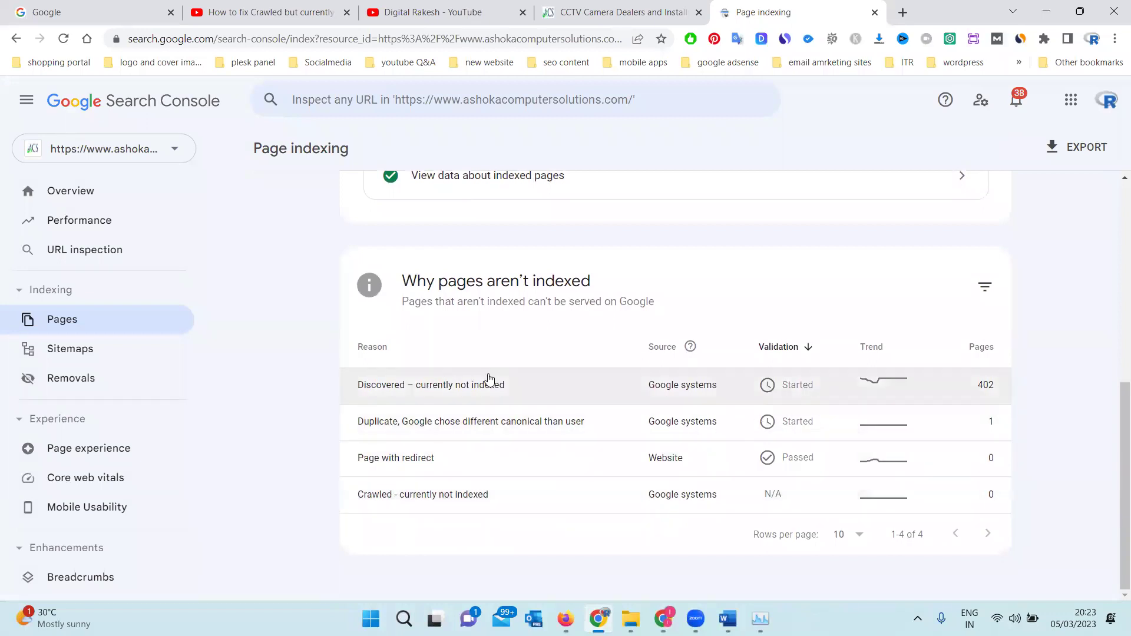
left_click(444, 386)
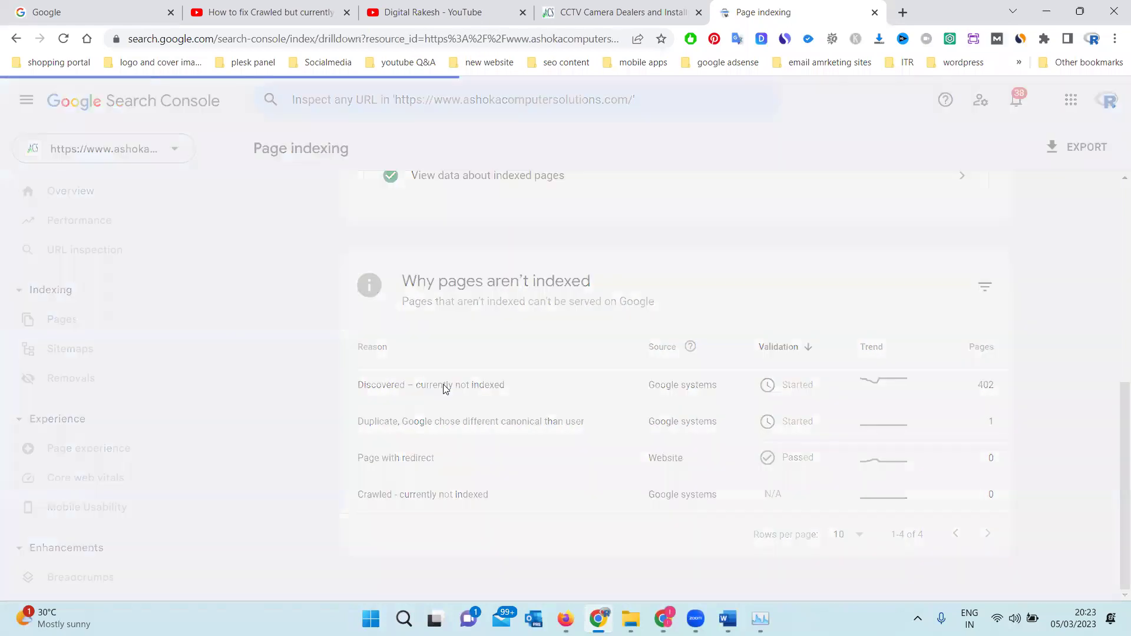
scroll(840, 329, "down", 9)
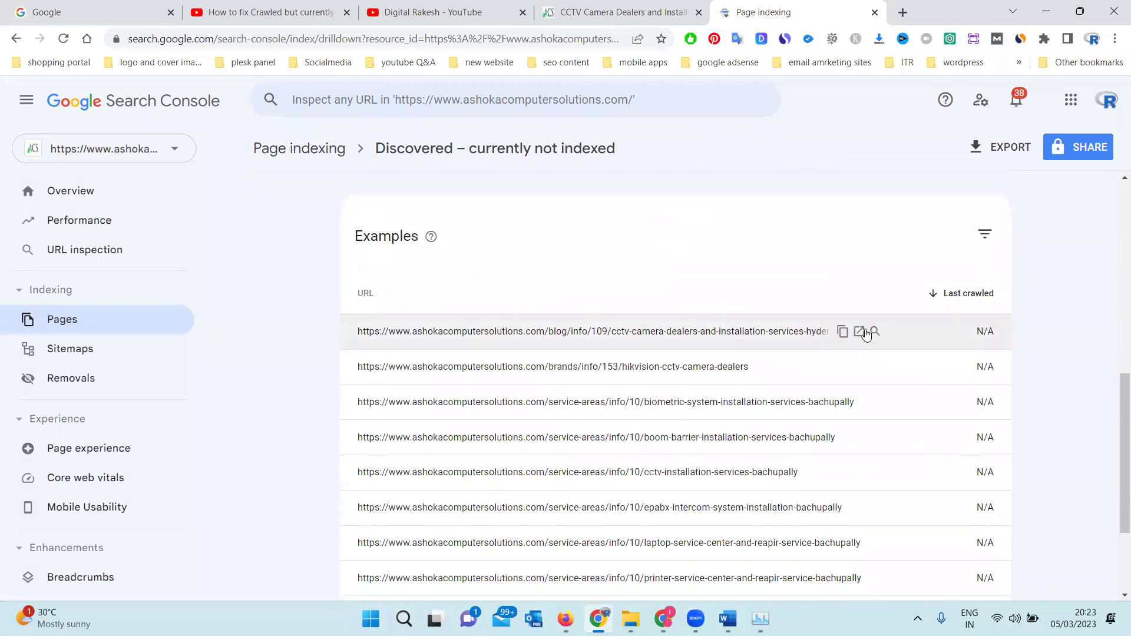
left_click(858, 332)
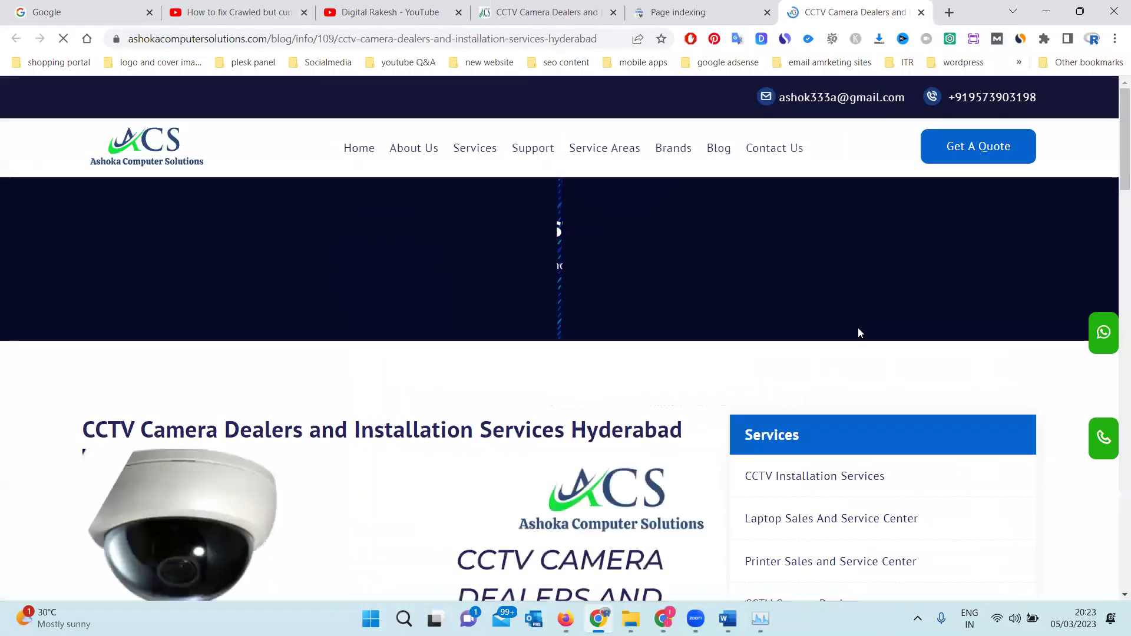
left_click(921, 12)
mouse_move(871, 328)
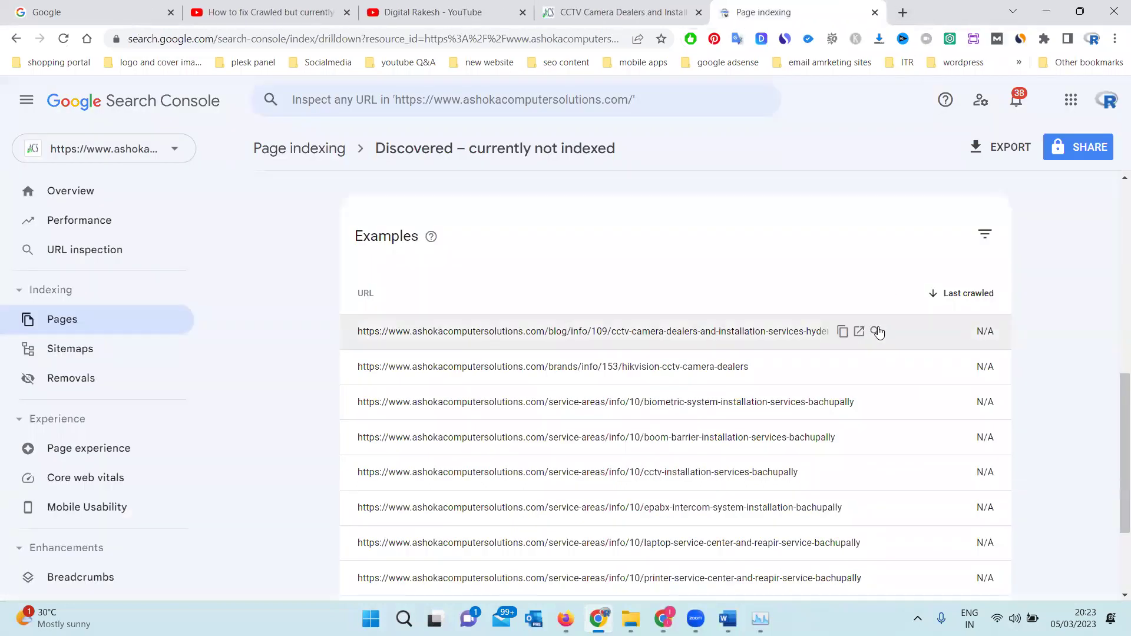
Step: Inspect the CCTV camera dealers Hyderabad blog URL and request its indexing
left_click(875, 331)
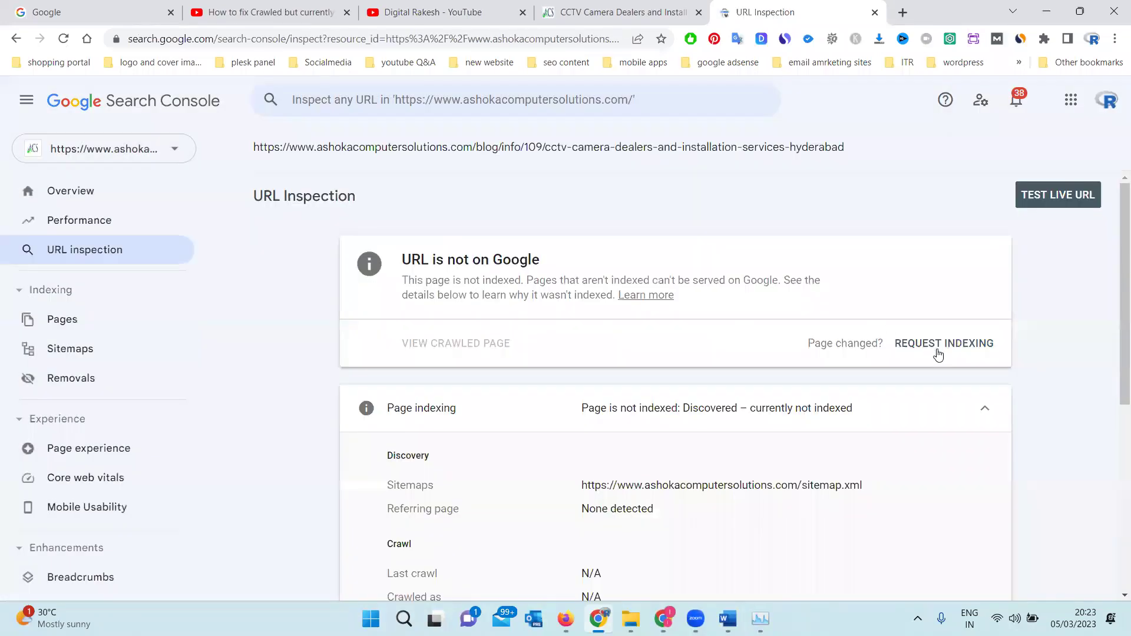
left_click(945, 342)
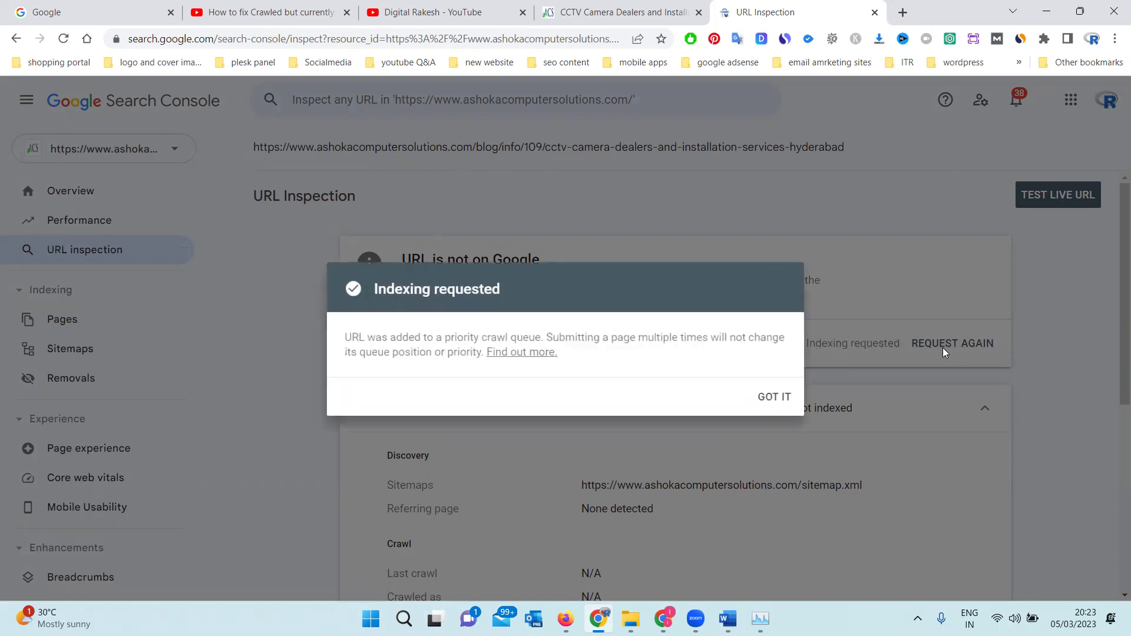
left_click(772, 399)
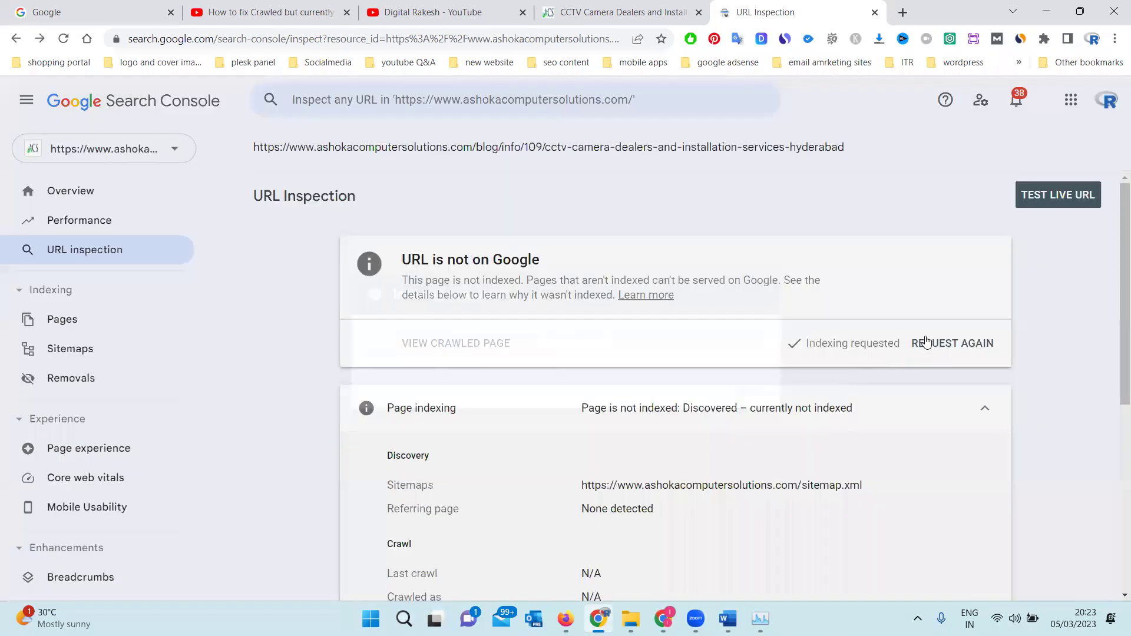
Step: Run a live test of the blog URL and review its enhancements and page availability details
left_click(1048, 195)
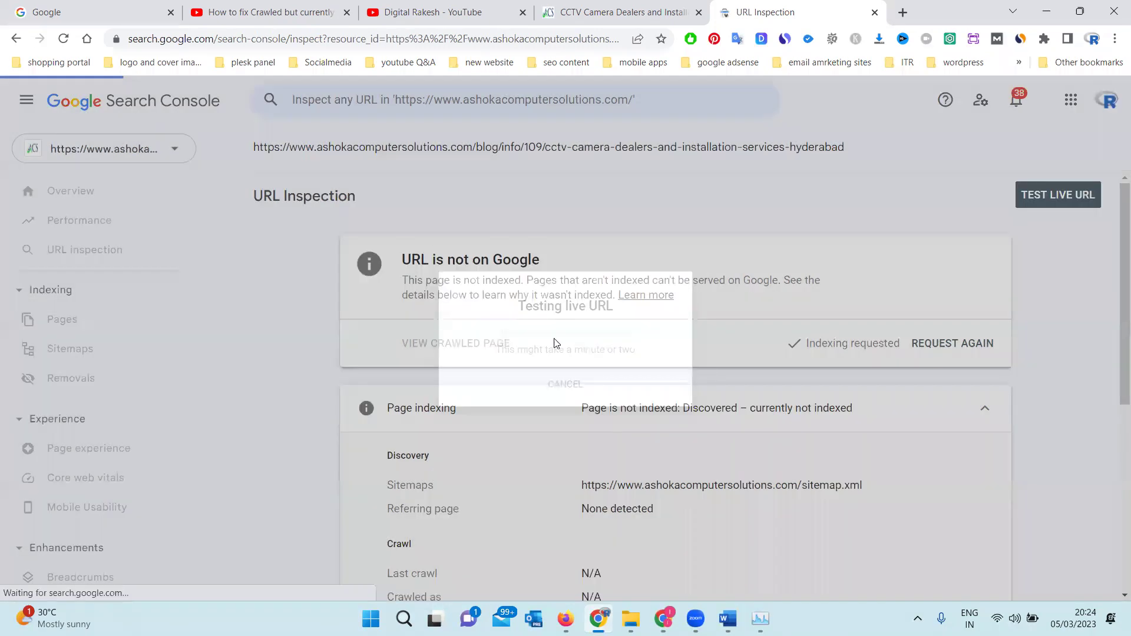
scroll(426, 328, "down", 3)
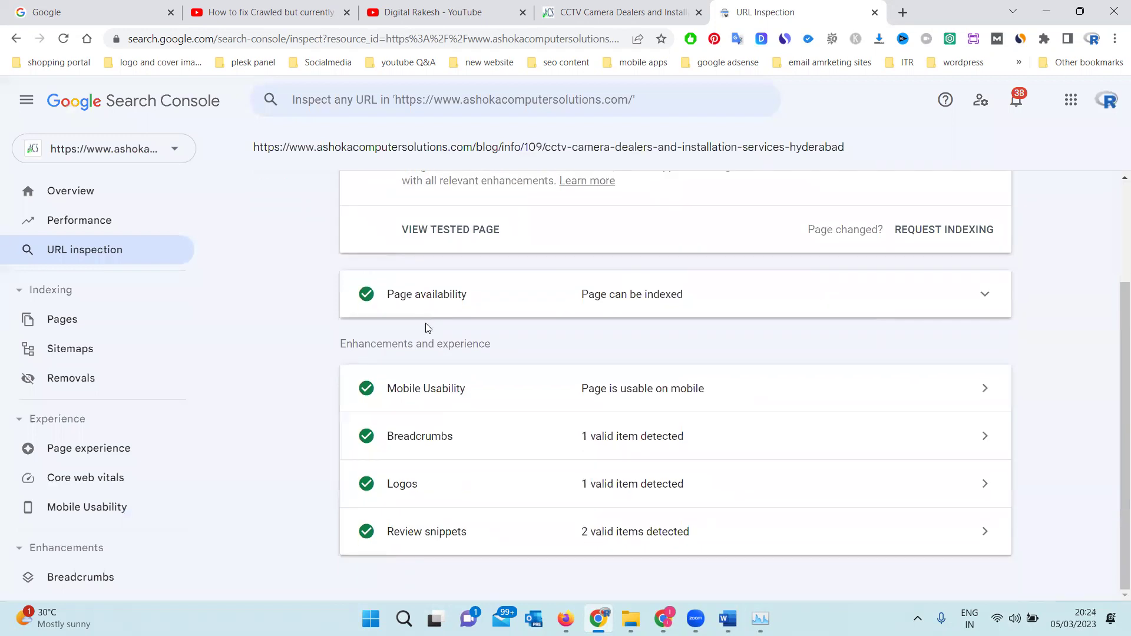
scroll(428, 328, "up", 2)
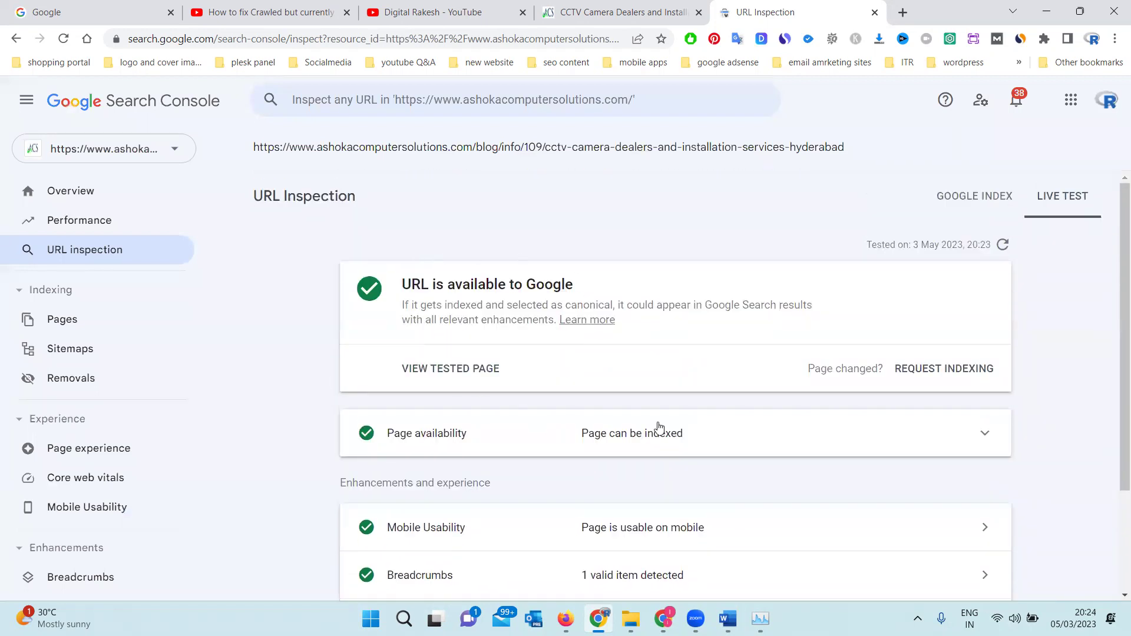
left_click(768, 435)
scroll(768, 435, "down", 5)
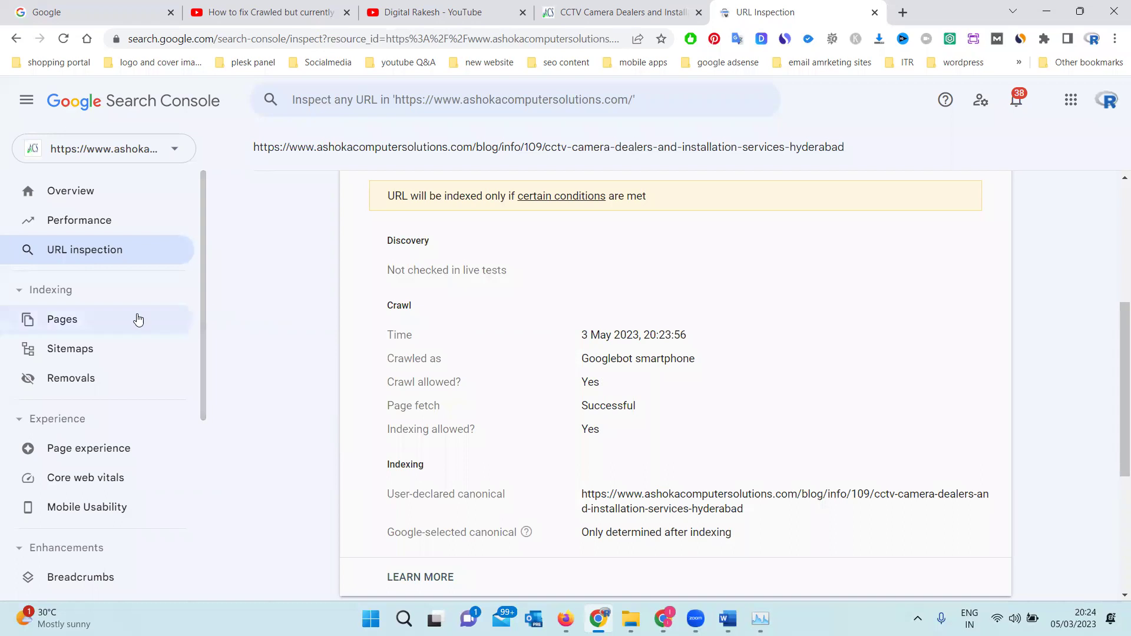
Step: Return to the Page indexing report, filter it to all submitted pages and hide the indexed pages from the chart
left_click(100, 318)
left_click(309, 201)
left_click(298, 238)
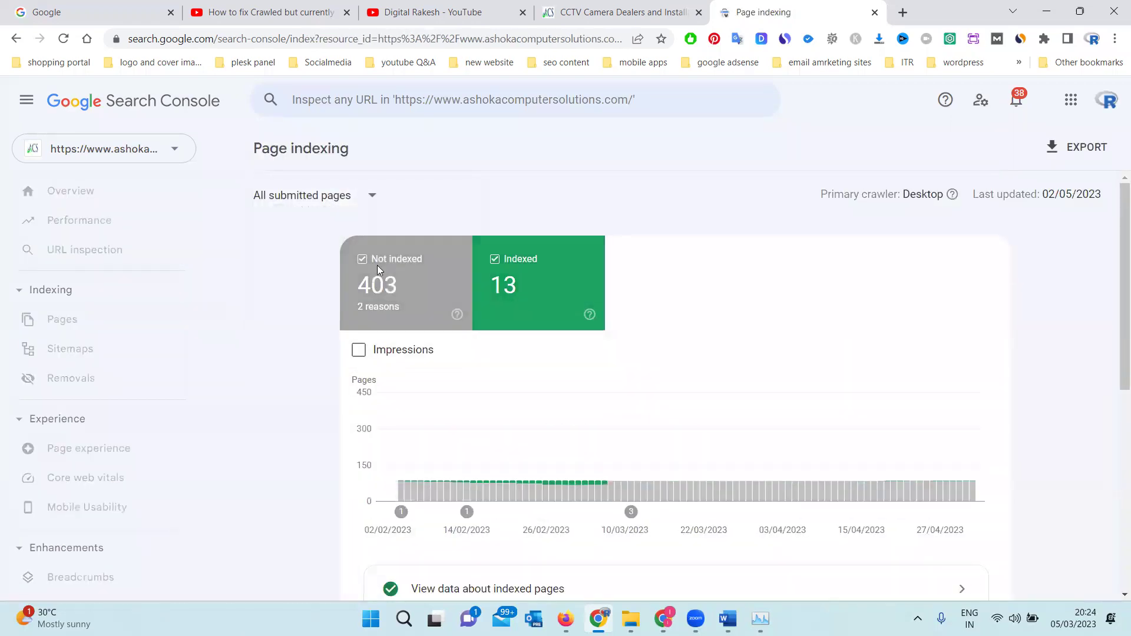
left_click(578, 300)
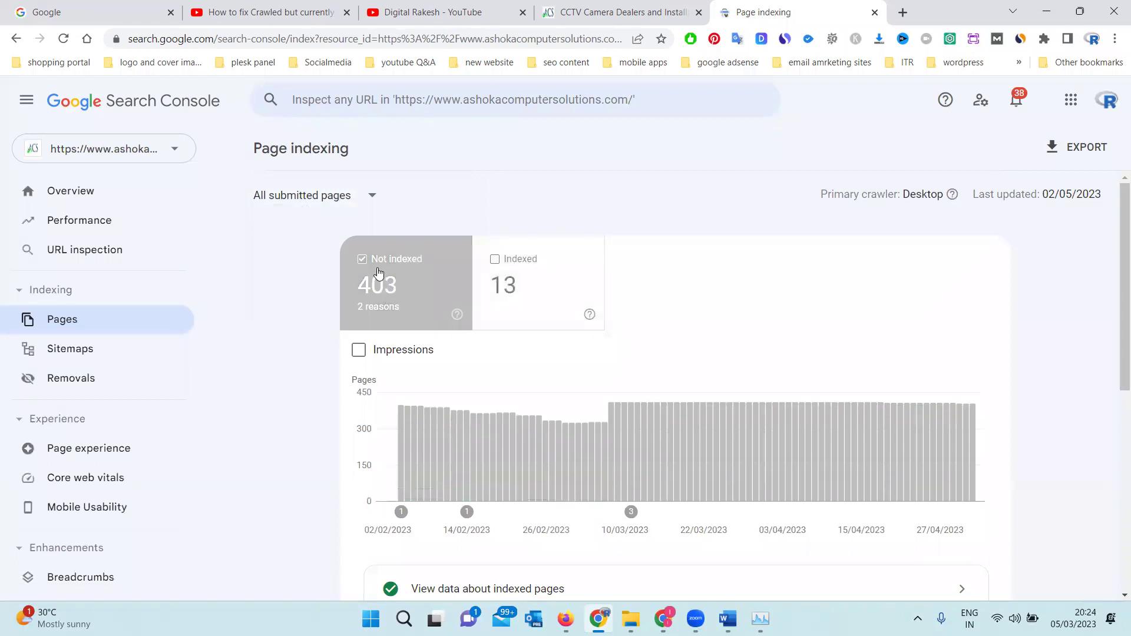
Step: Open the "Duplicate, Google chose different canonical than user" reason and preview its example page, brands/info/156/prama
scroll(556, 338, "down", 5)
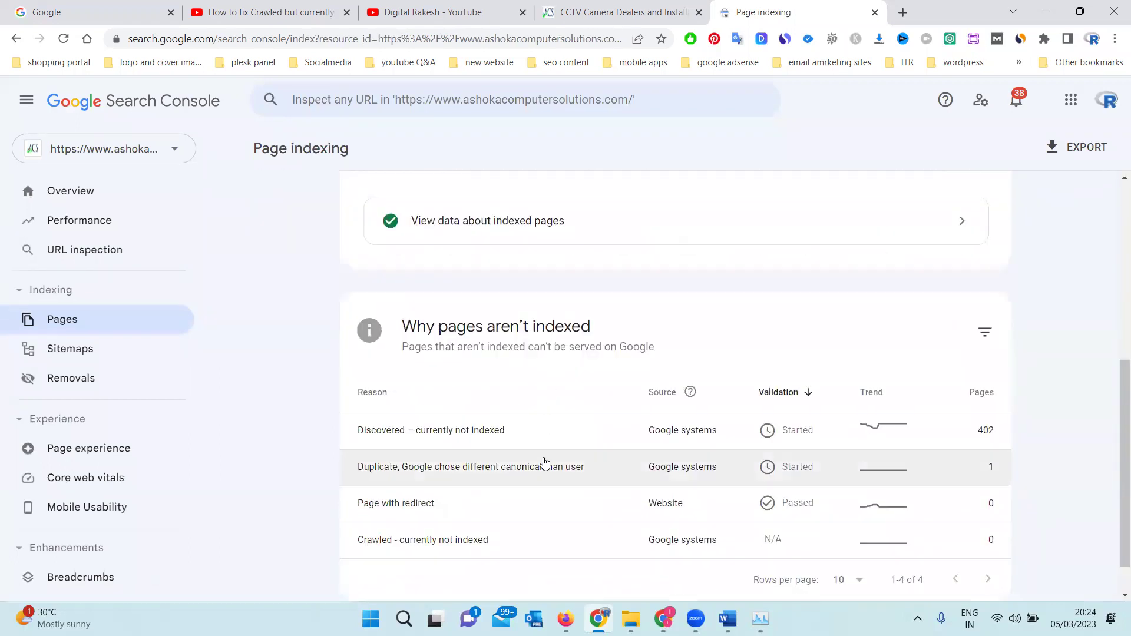
scroll(553, 506, "down", 1)
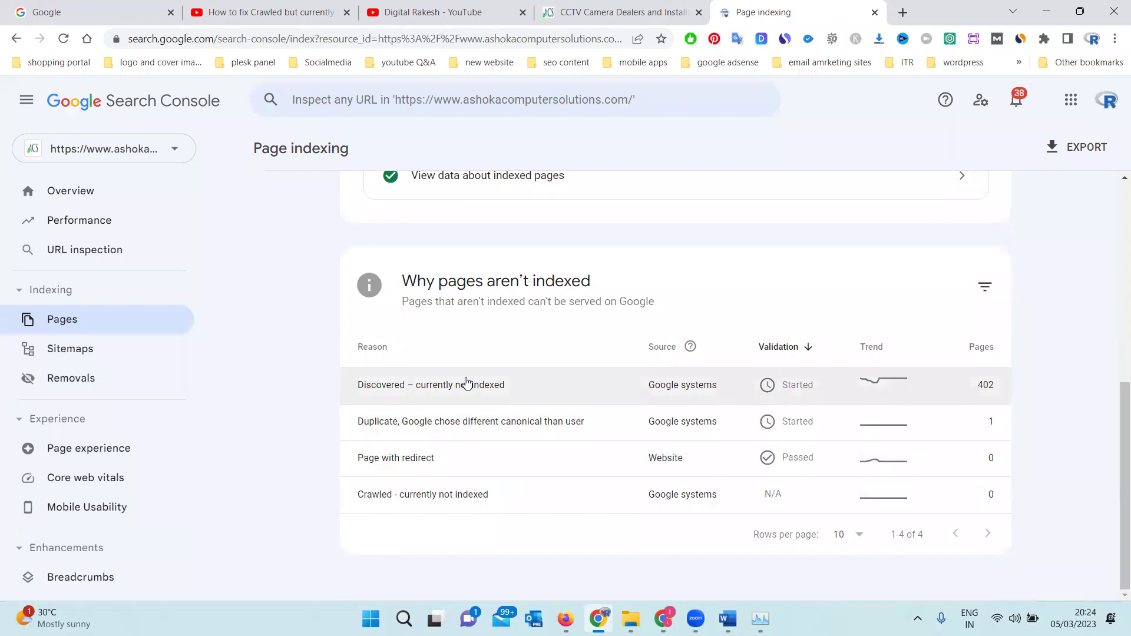
left_click(443, 433)
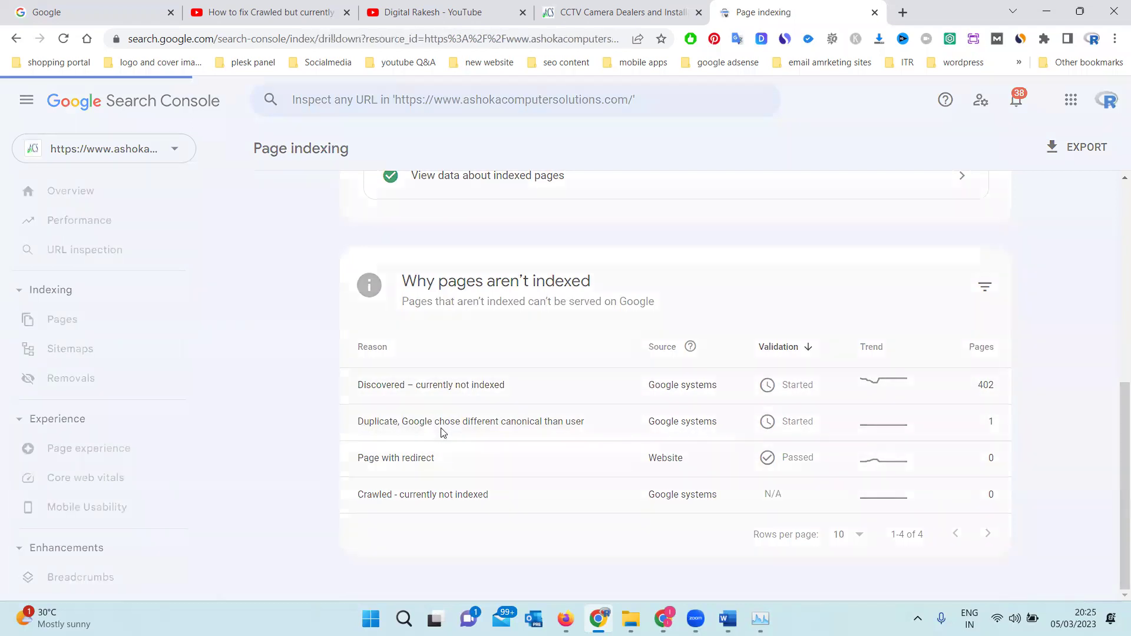
scroll(604, 396, "down", 5)
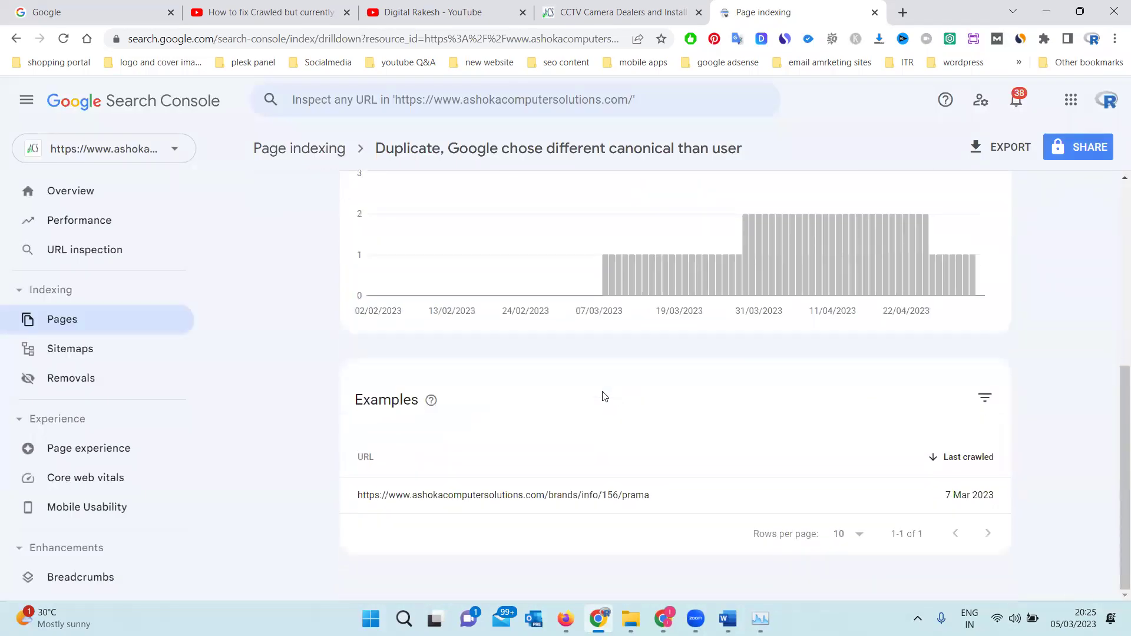
left_click(864, 499)
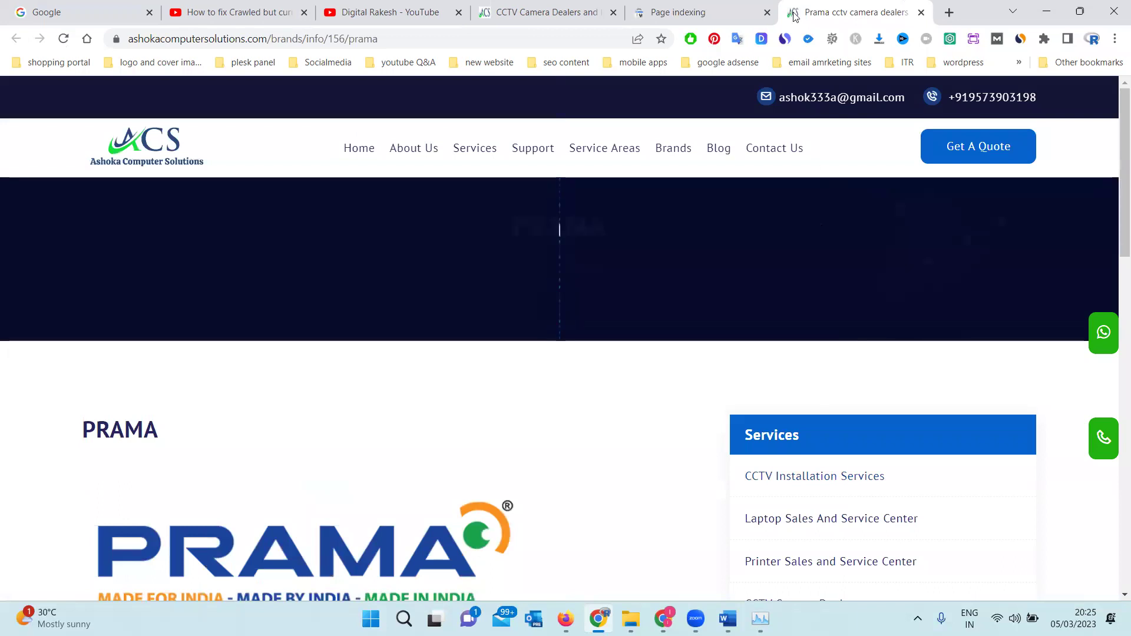
left_click(700, 11)
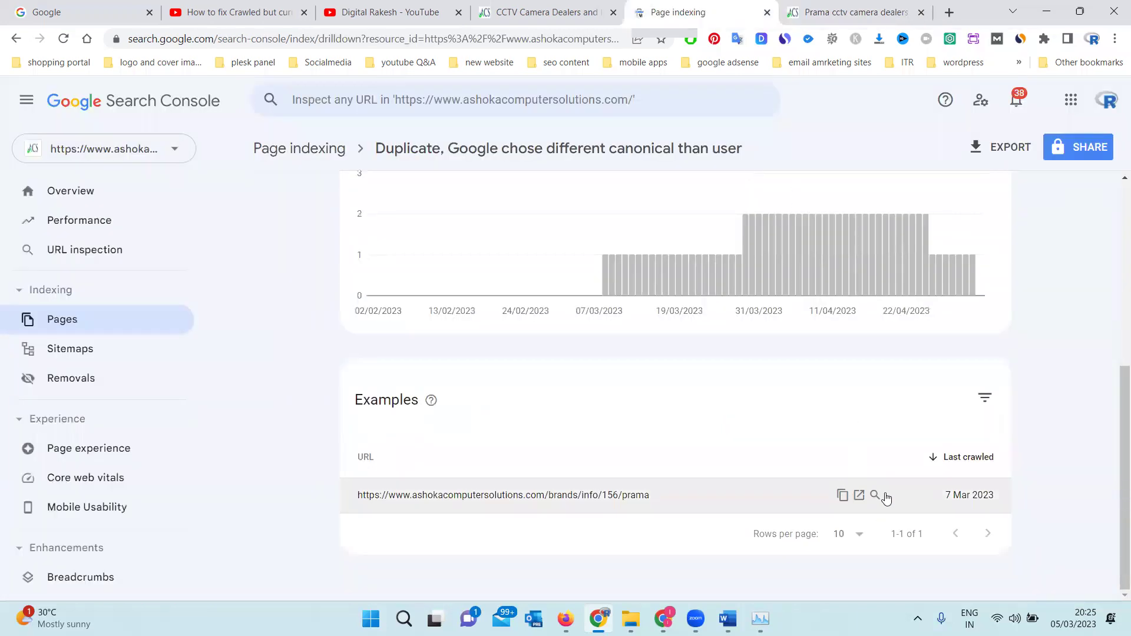
Step: Inspect the brands/info/156/prama URL and request its indexing
left_click(875, 496)
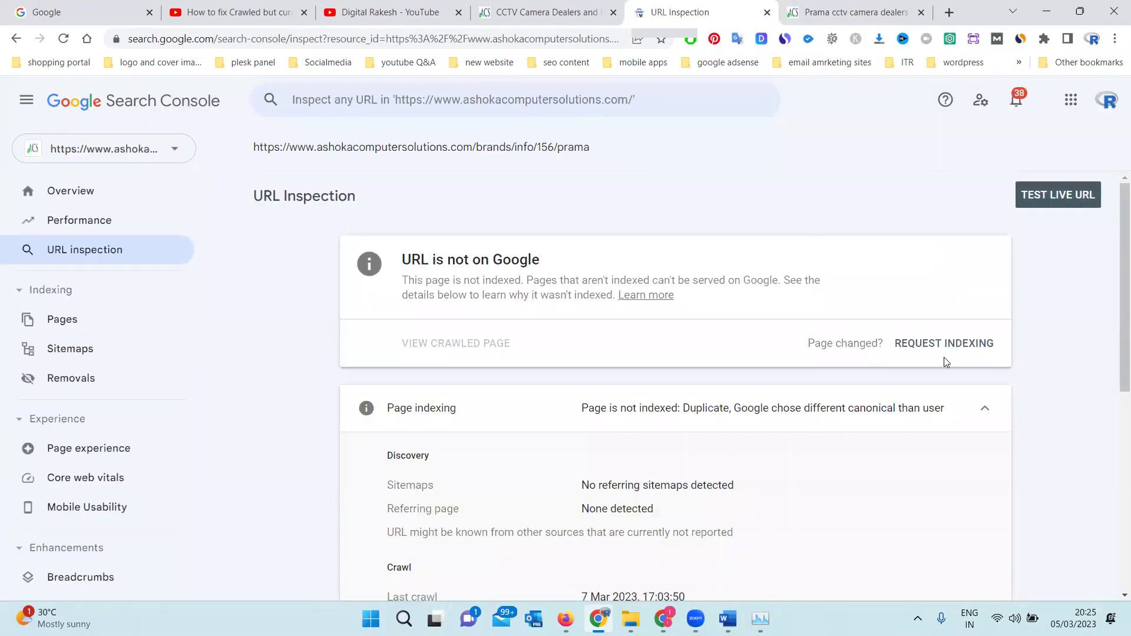
left_click(946, 348)
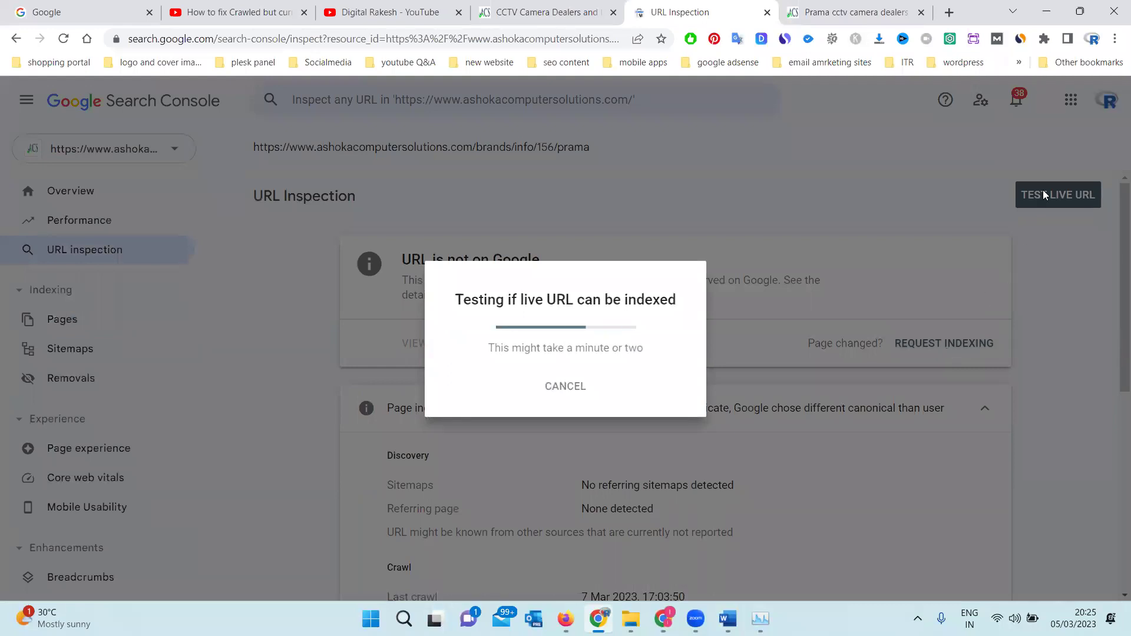
Step: View the live Prama brand page and the YouTube channel's list of videos
left_click(875, 11)
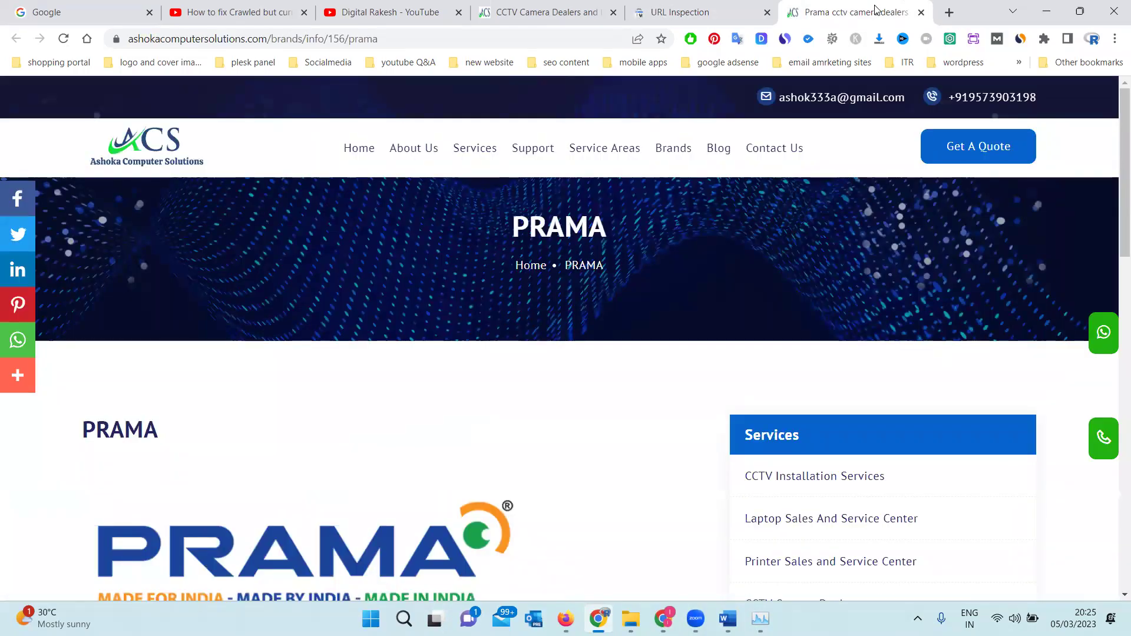
left_click(379, 7)
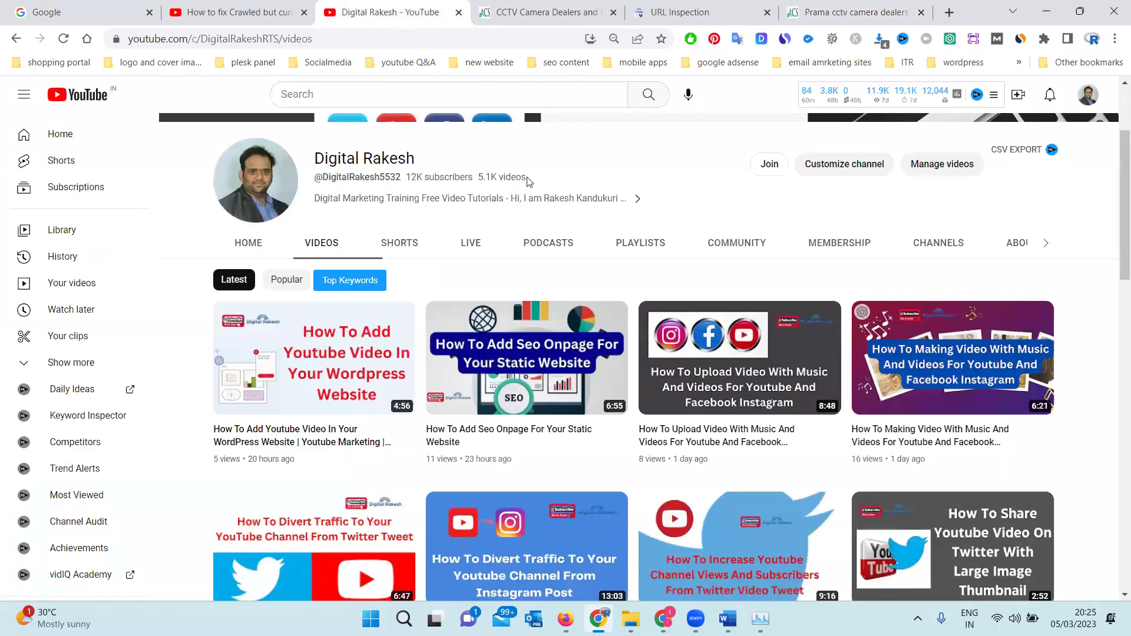